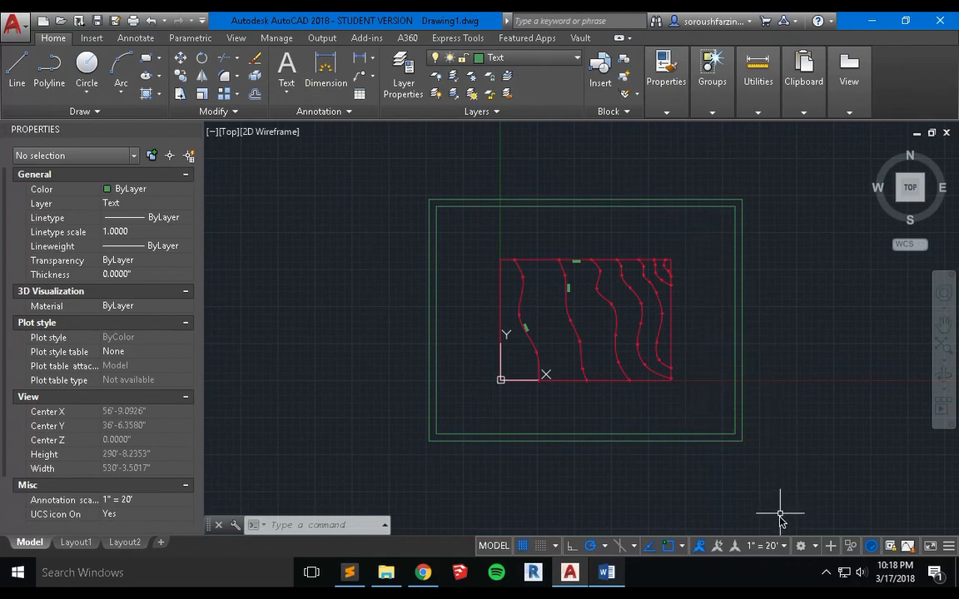
# Draw a vertical title-strip line from 15' left of the inner border's lower-right corner up to the inner border's top edge.
pyautogui.click(683, 546)
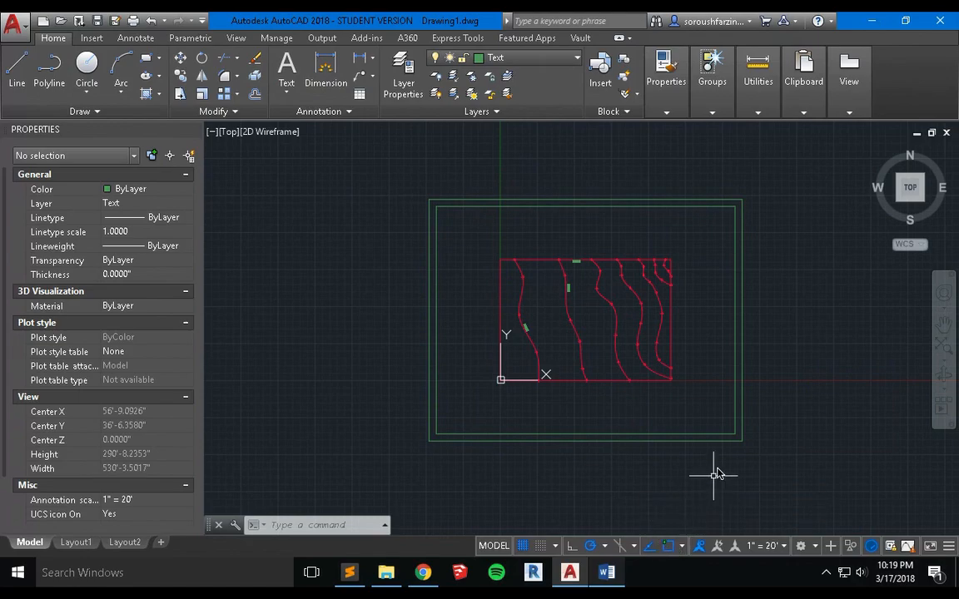
pyautogui.scroll(4, 715, 475)
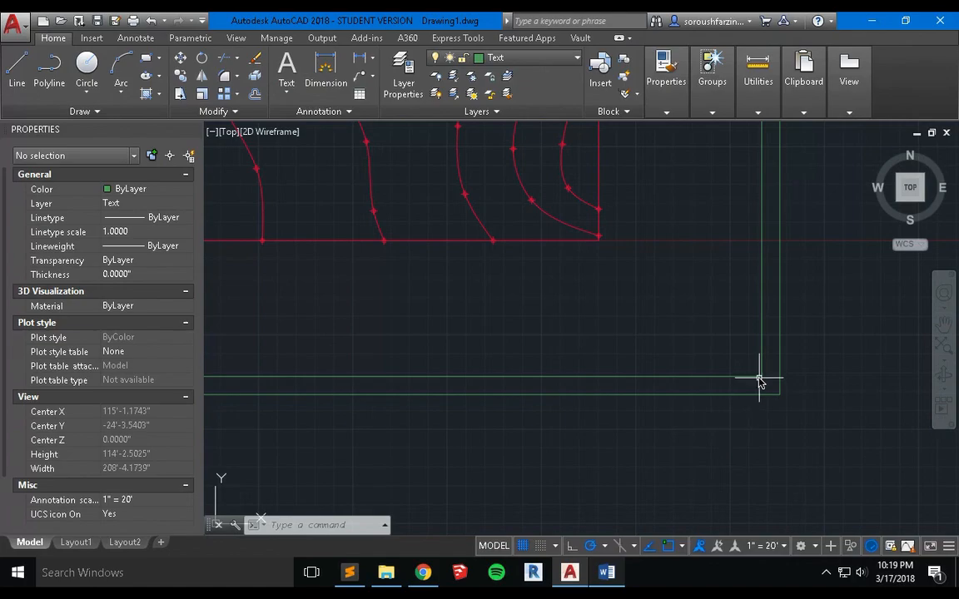
pyautogui.write('LI')
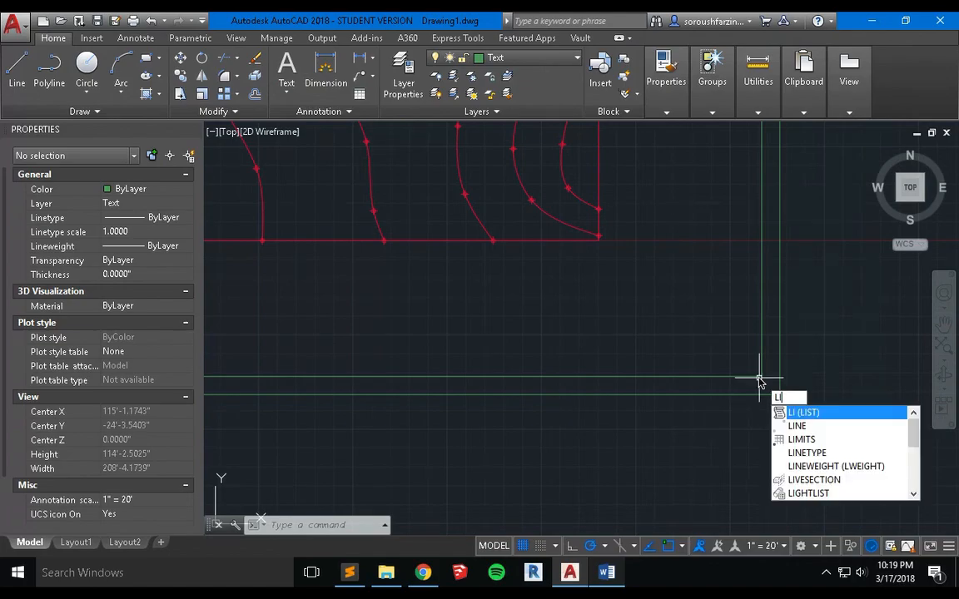
pyautogui.press('Down')
pyautogui.press('Return')
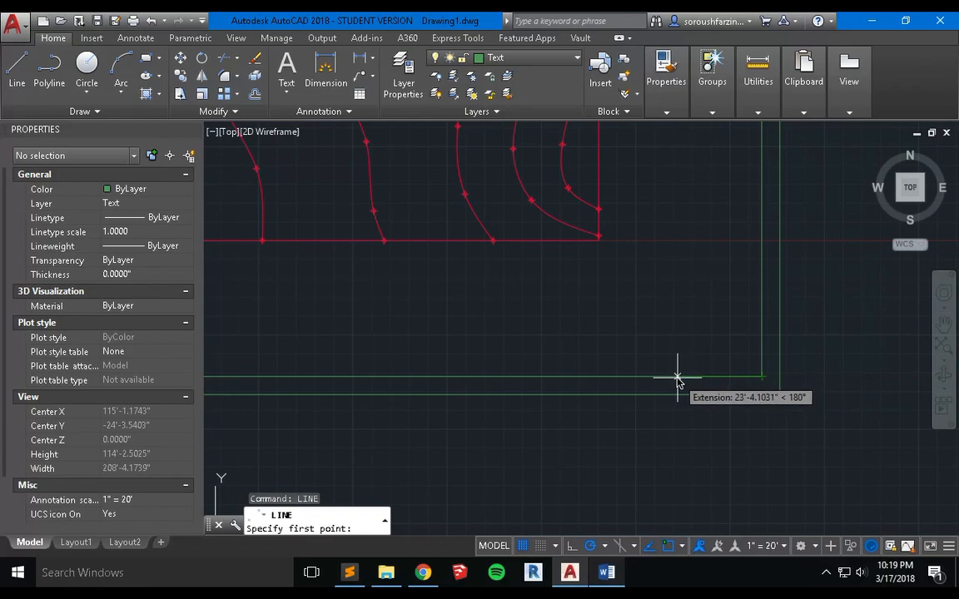
pyautogui.write('15')
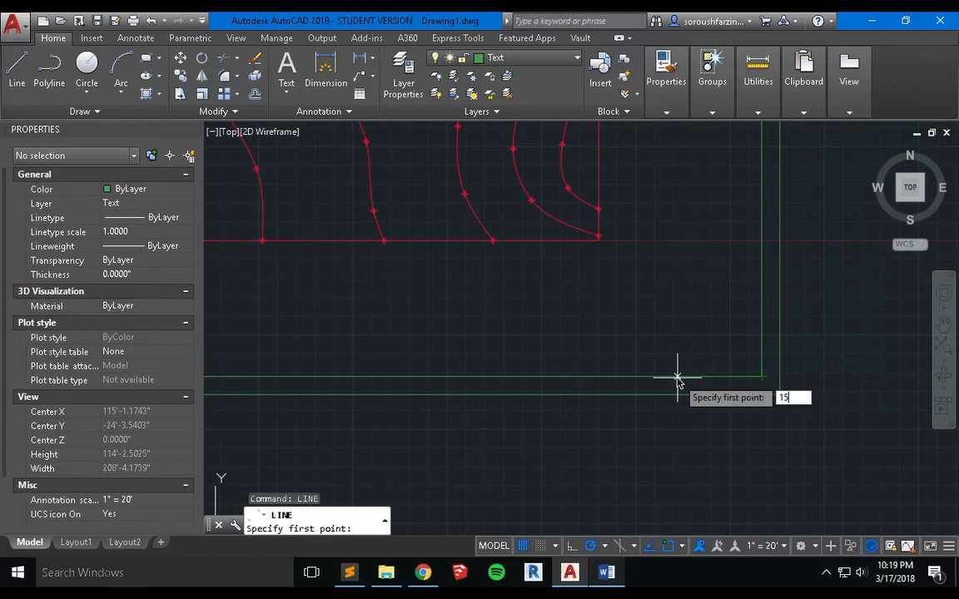
pyautogui.write("'")
pyautogui.press('Return')
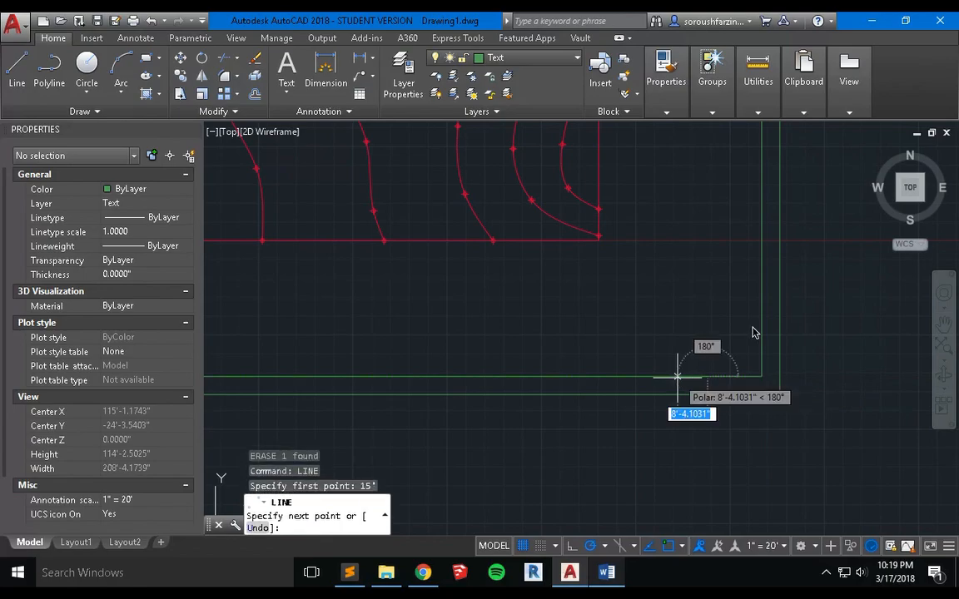
pyautogui.scroll(-2, 679, 341)
pyautogui.moveTo(682, 326); pyautogui.dragTo(678, 455, button='middle')
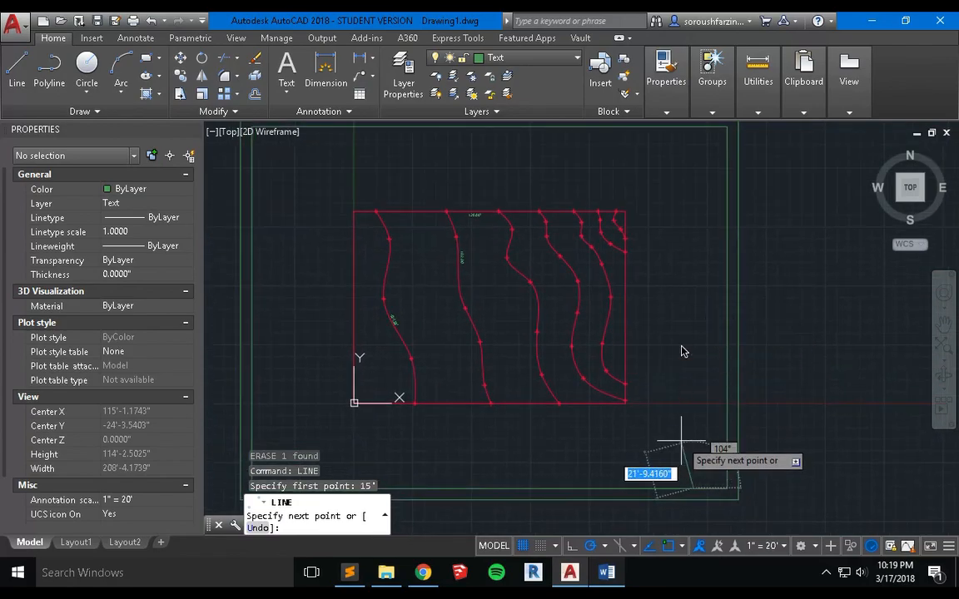
pyautogui.moveTo(681, 320); pyautogui.dragTo(678, 355, button='middle')
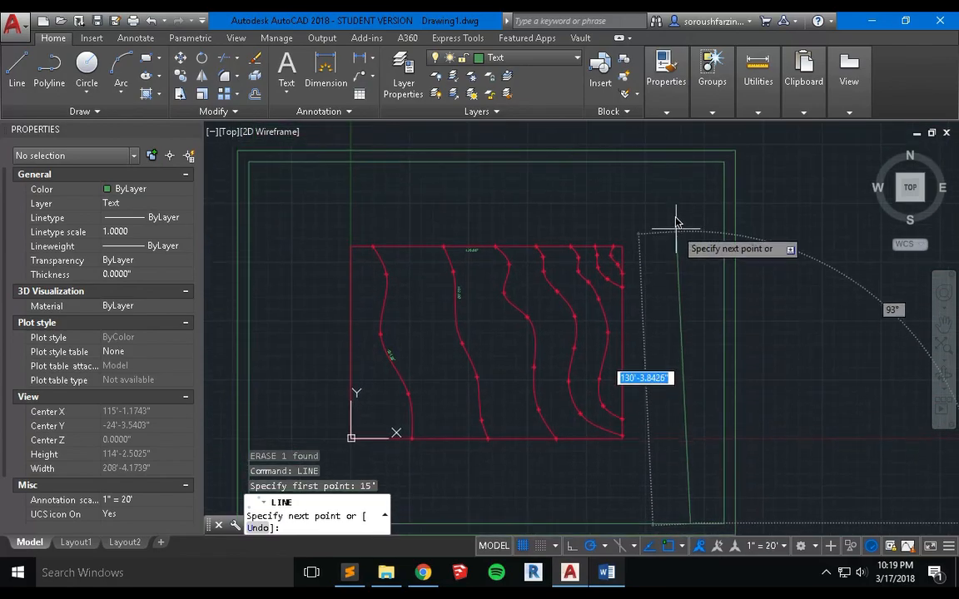
pyautogui.click(688, 164)
pyautogui.press('Escape')
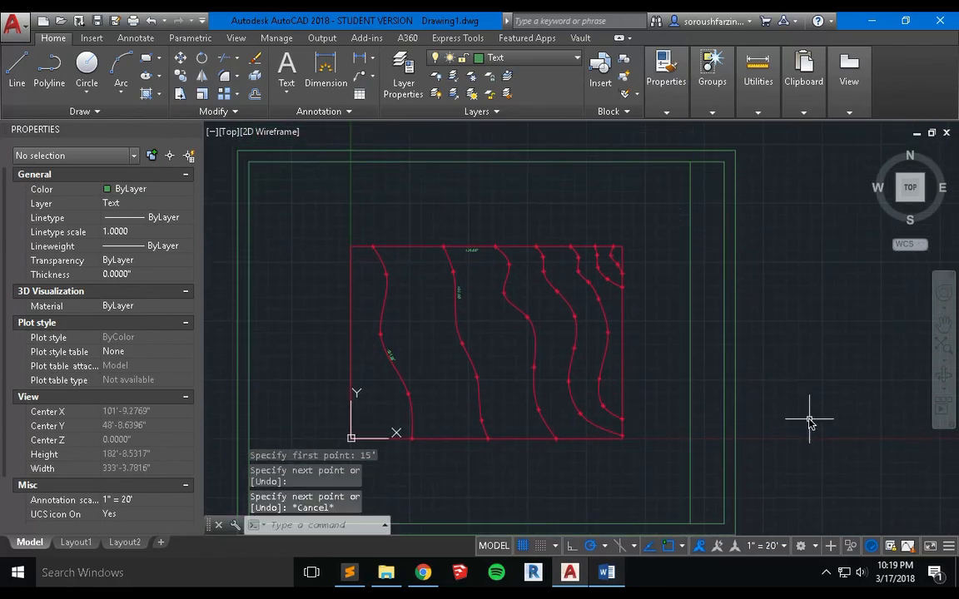
# Make Large_Text the current text style.
pyautogui.moveTo(751, 421); pyautogui.dragTo(705, 395, button='middle')
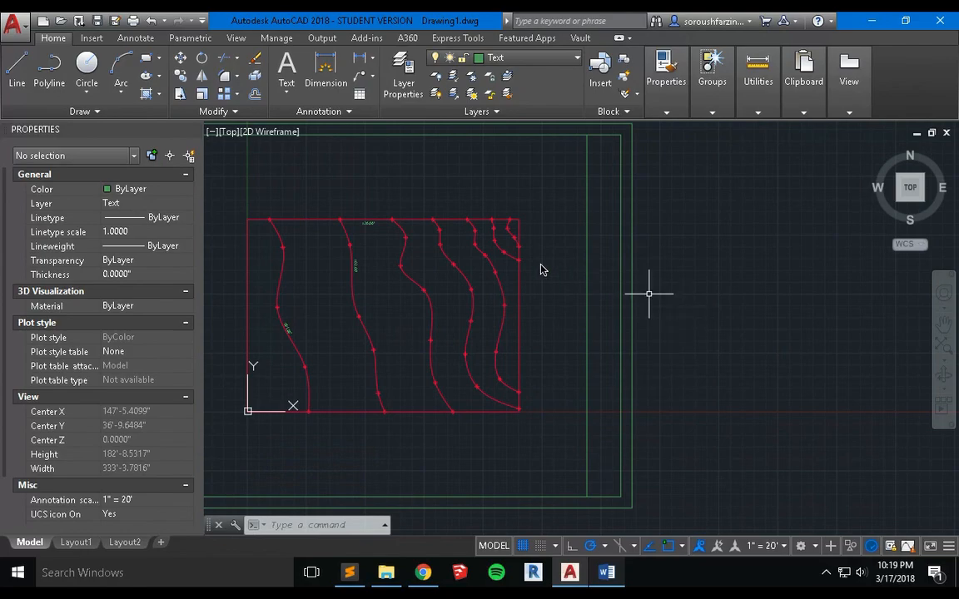
pyautogui.click(136, 39)
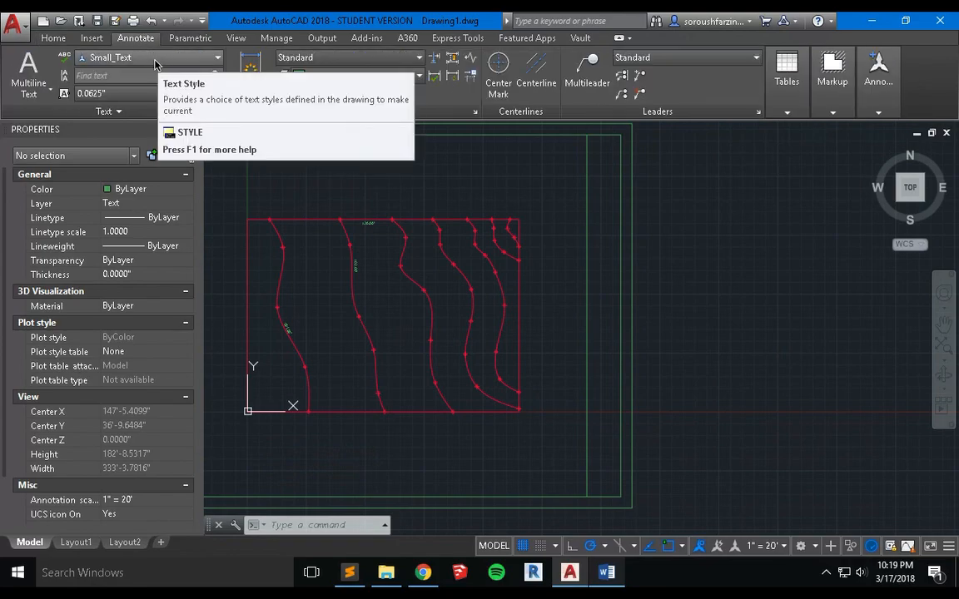
pyautogui.click(154, 59)
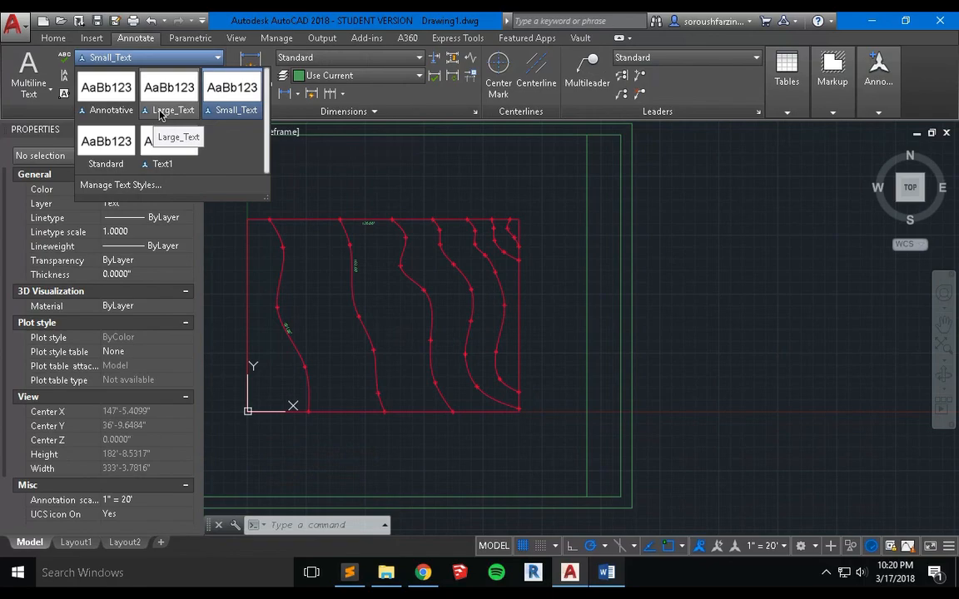
pyautogui.click(160, 115)
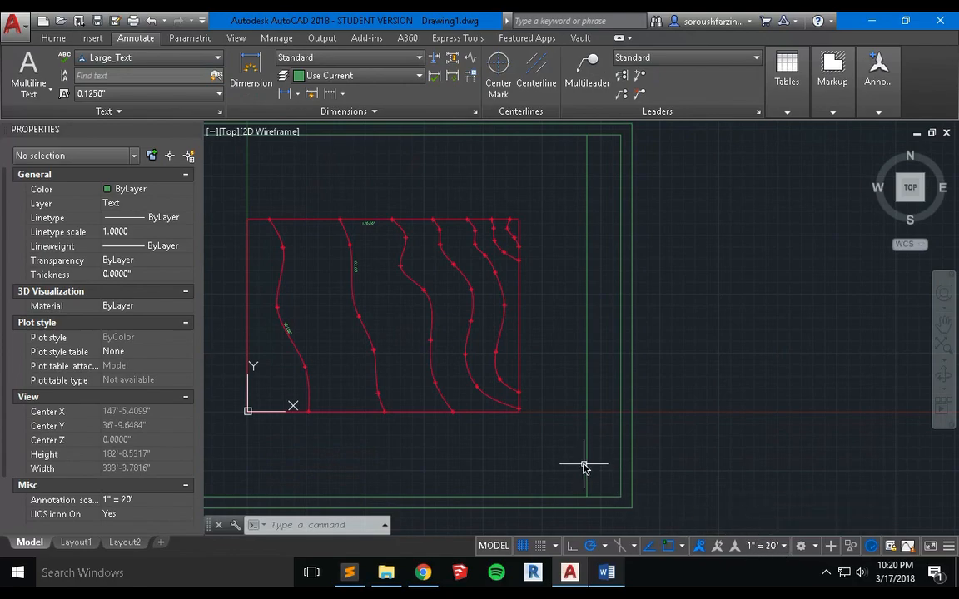
# Place single-line text rotated 90° near the bottom of the title strip, reading "Exercise 6-4", the author's full name and "CE3030" on separate lines.
pyautogui.write('TEXT')
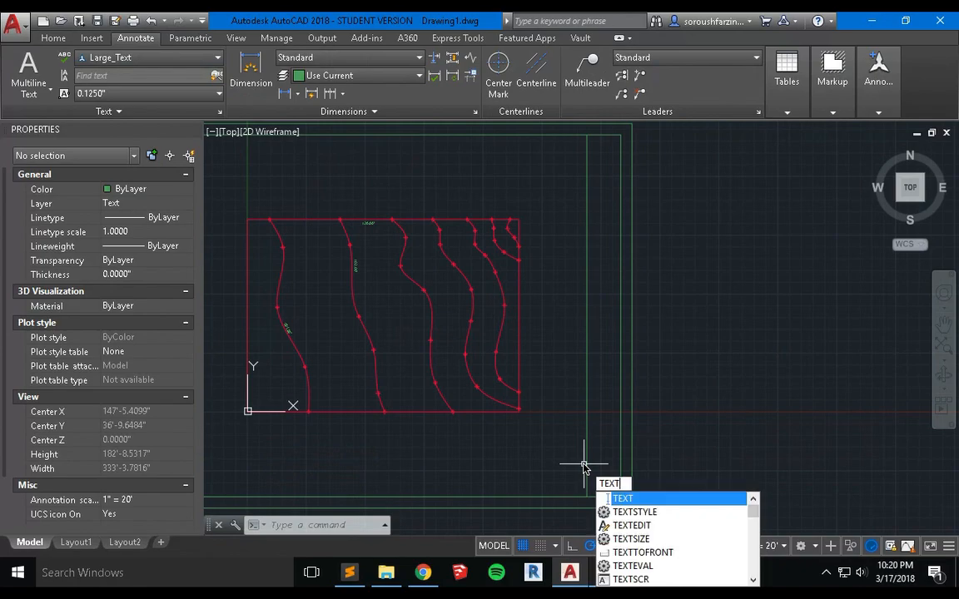
pyautogui.press('Return')
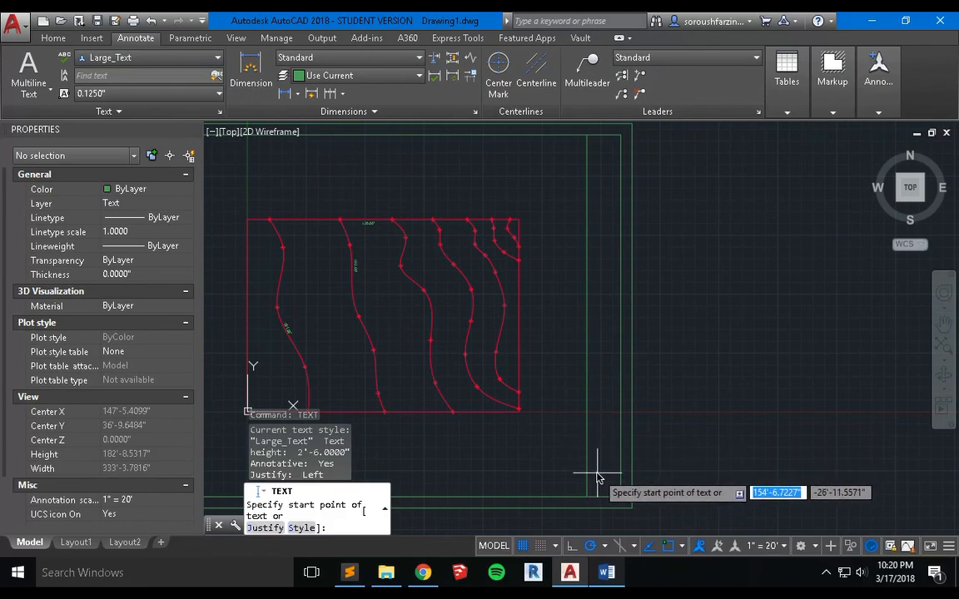
pyautogui.click(601, 478)
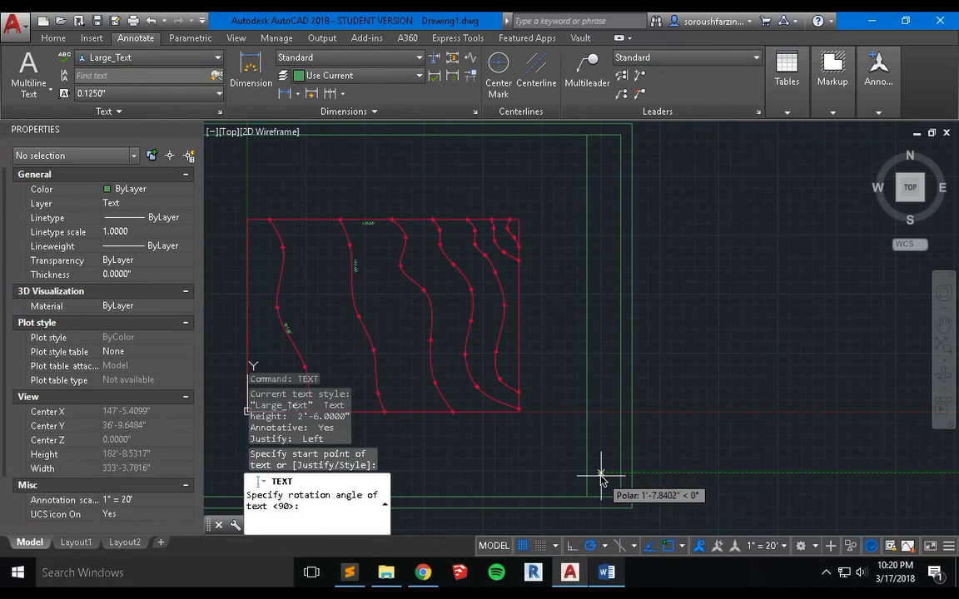
pyautogui.write('90')
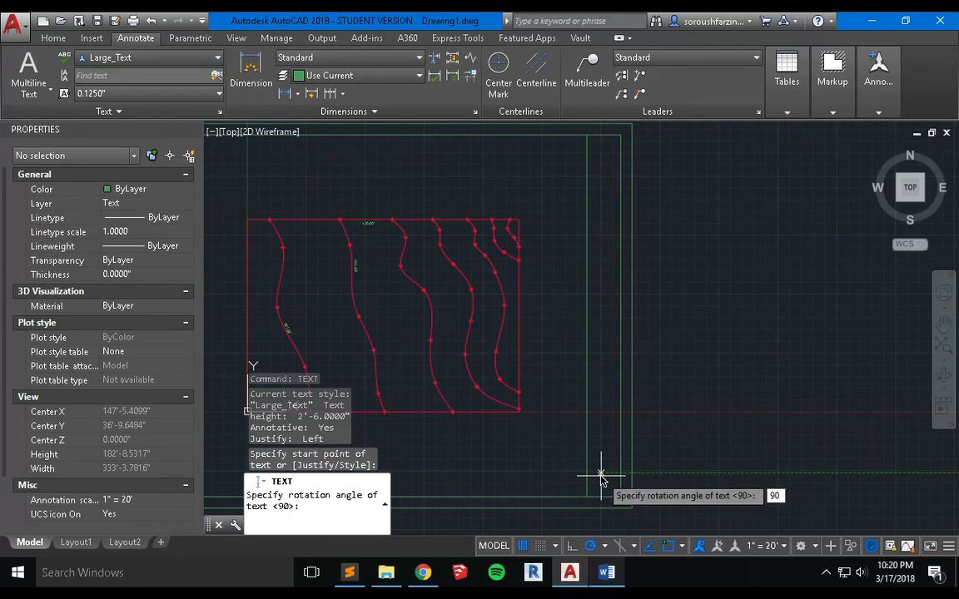
pyautogui.press('Return')
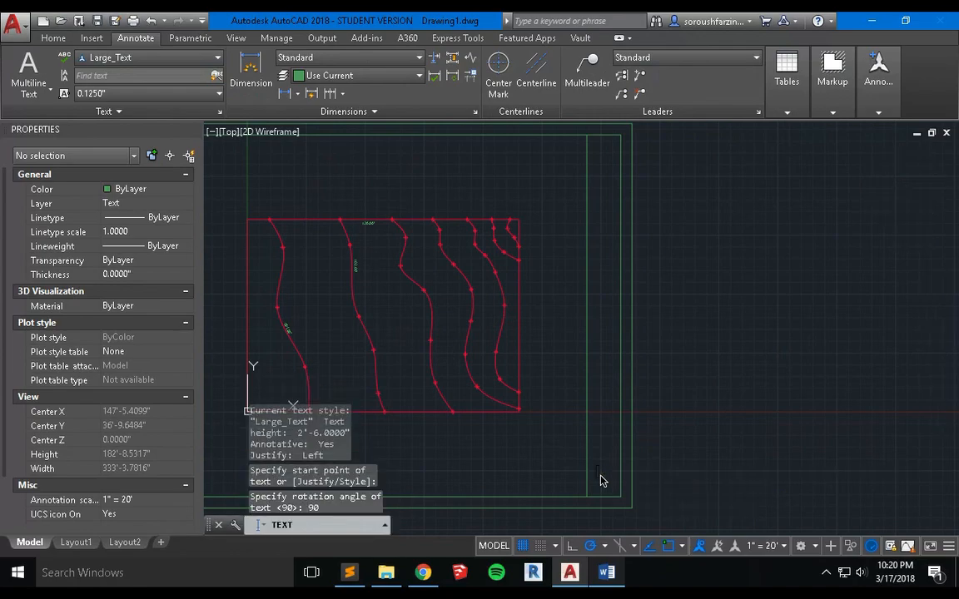
pyautogui.write('Exer')
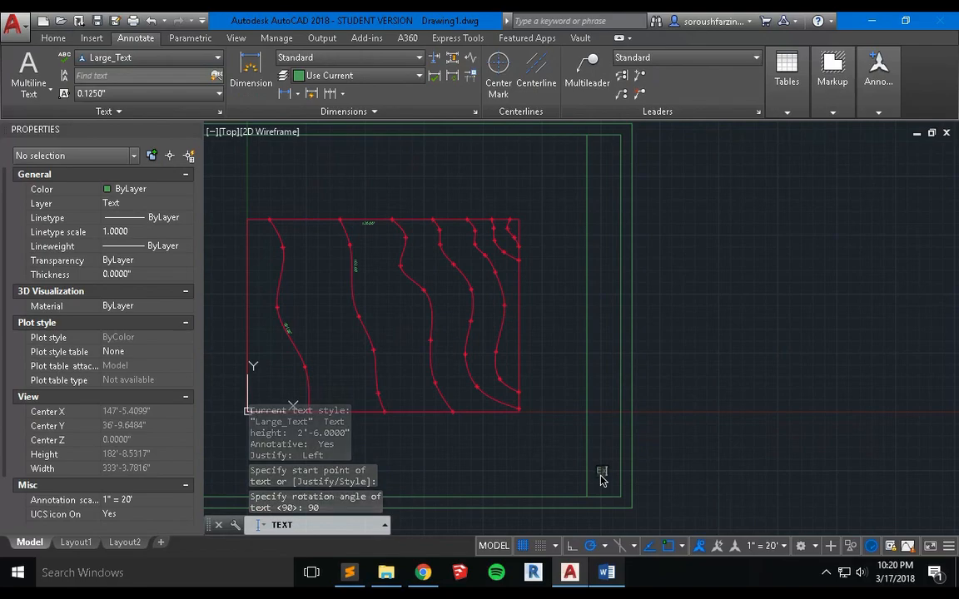
pyautogui.write('cise 6-4')
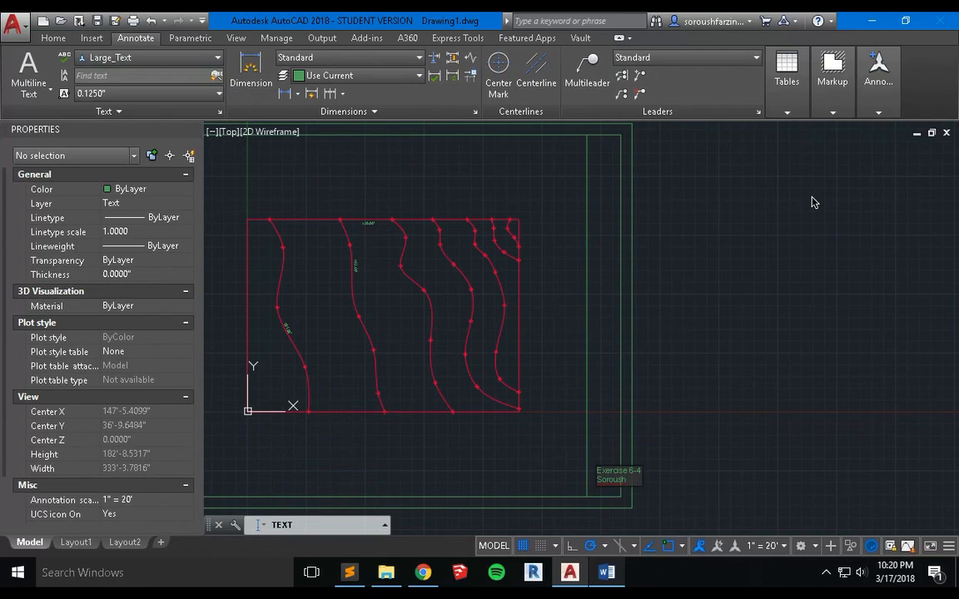
pyautogui.write('nmoghada')
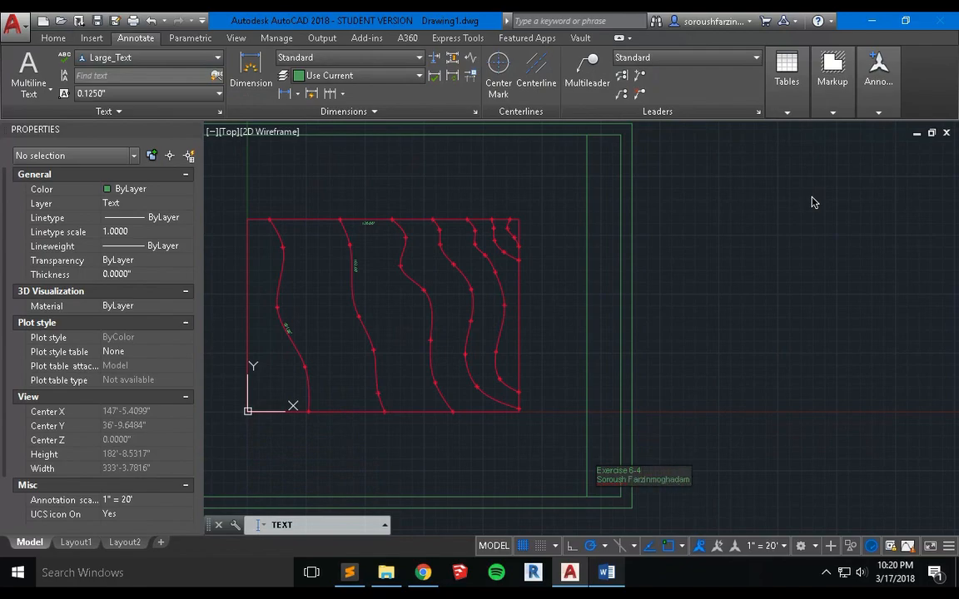
pyautogui.write('m')
pyautogui.press('Return')
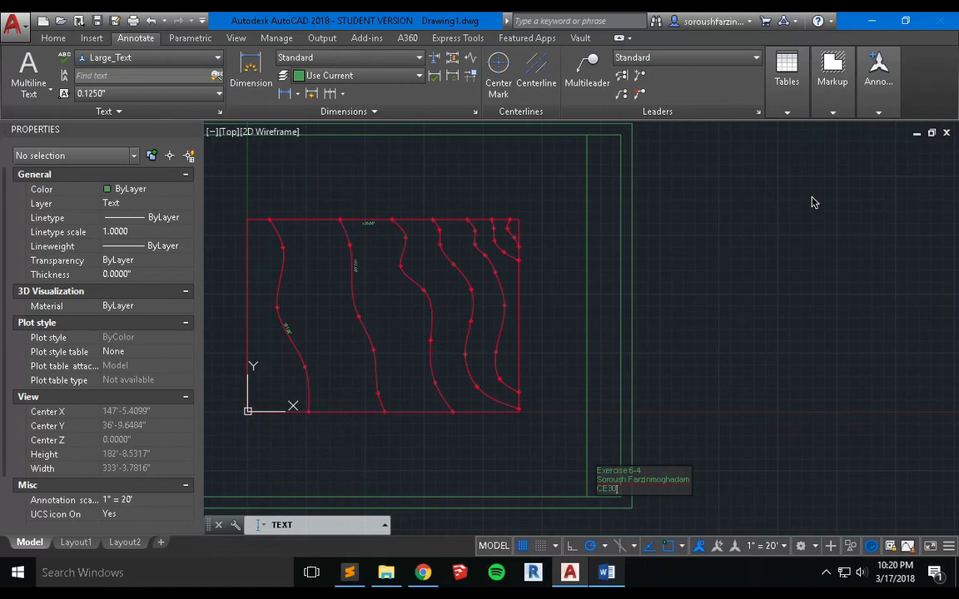
pyautogui.press('Return')
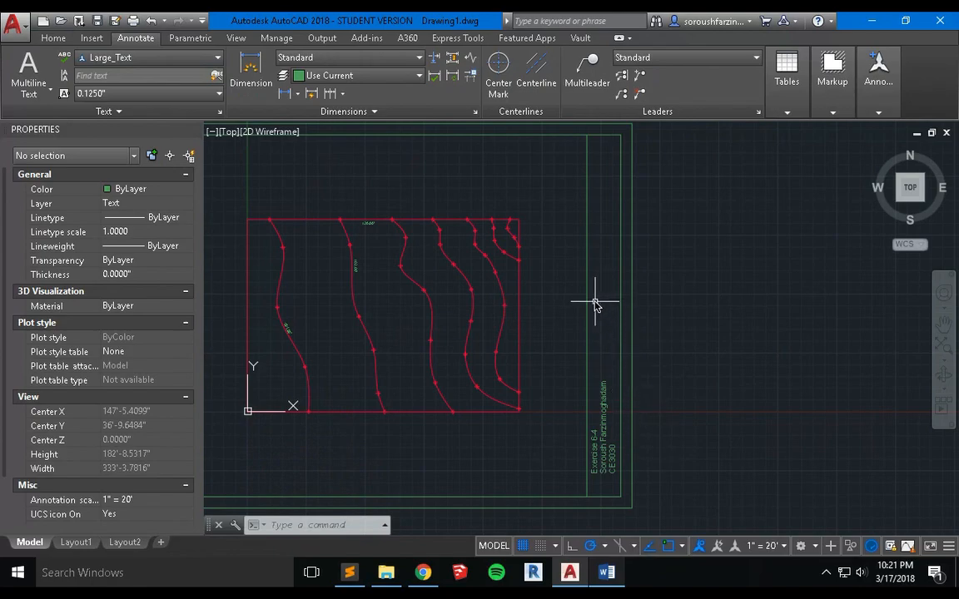
# Add single-line text "Date: 3/17/2018" rotated 90° in the title strip, above the exercise text near mid-height.
pyautogui.write('tex')
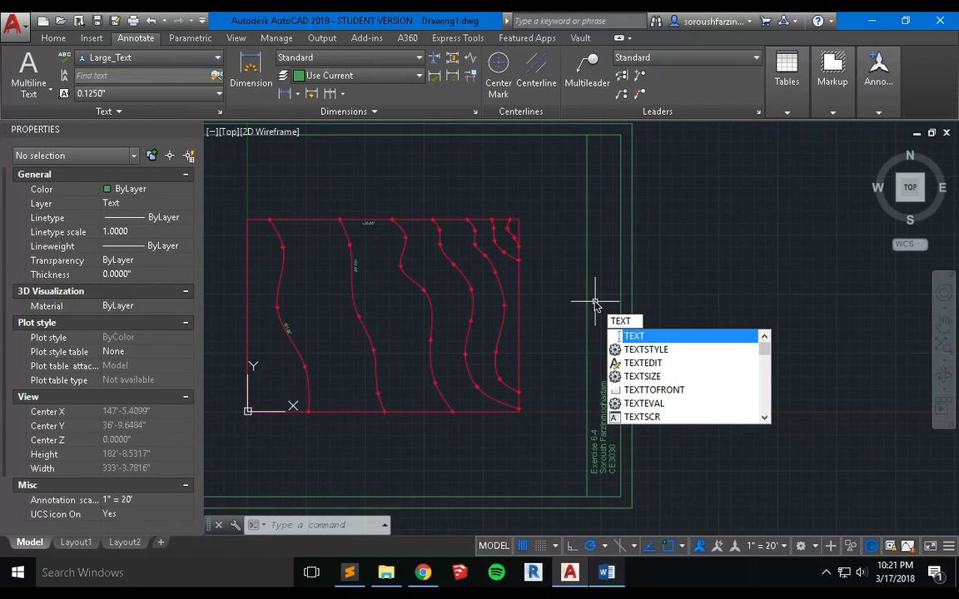
pyautogui.press('Return')
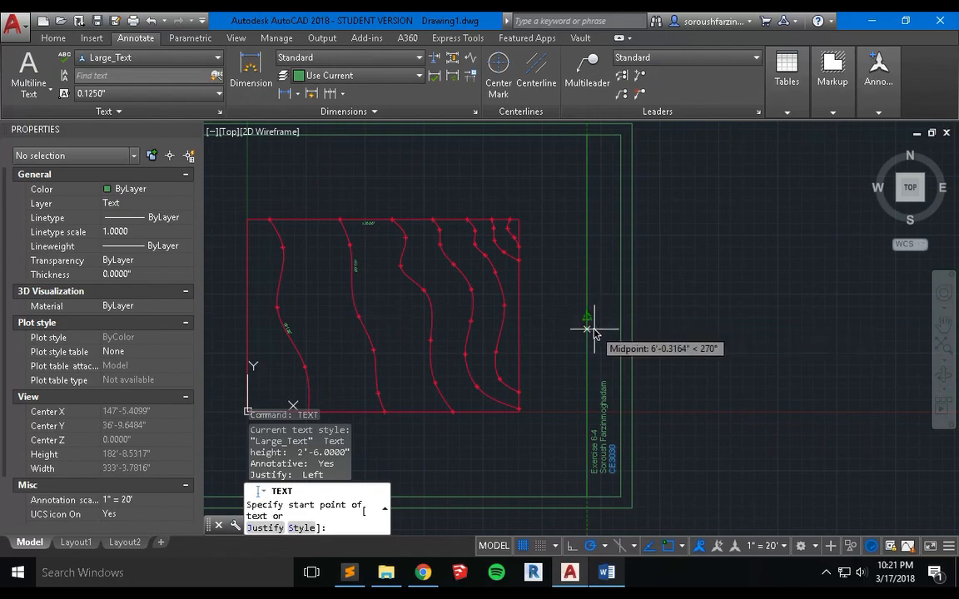
pyautogui.scroll(3, 593, 333)
pyautogui.click(585, 332)
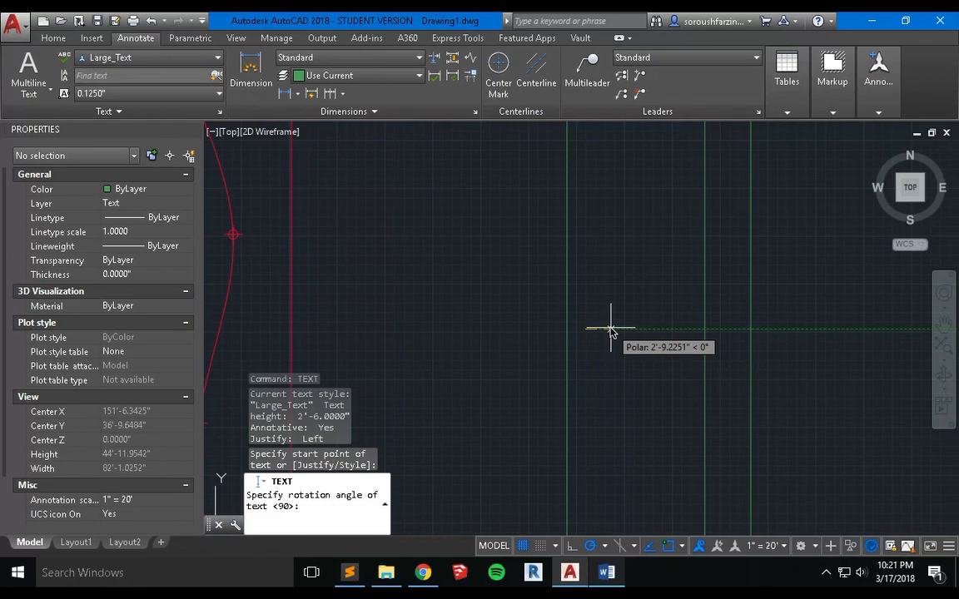
pyautogui.click(611, 332)
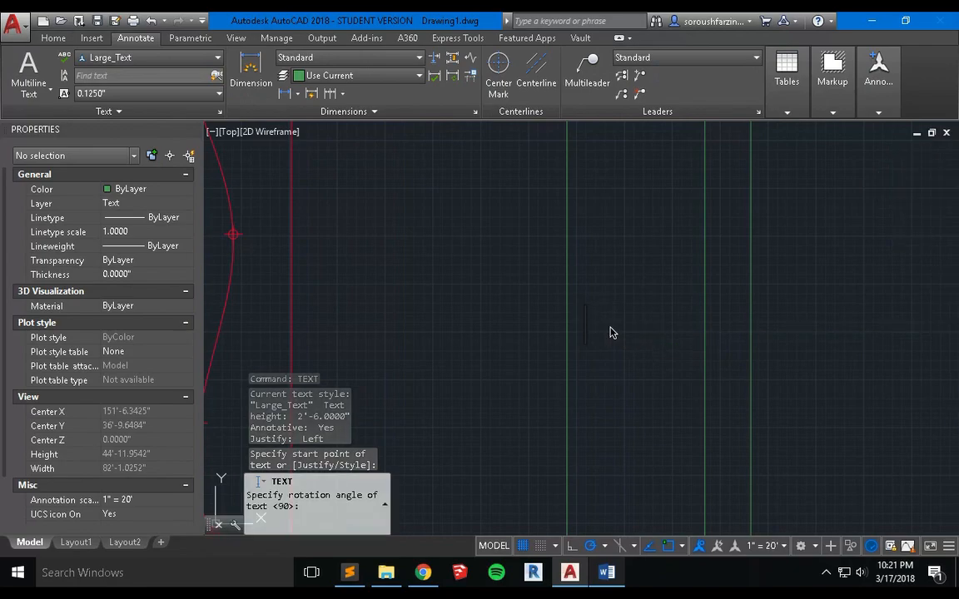
pyautogui.write('3')
pyautogui.press('BackSpace')
pyautogui.write('Dare')
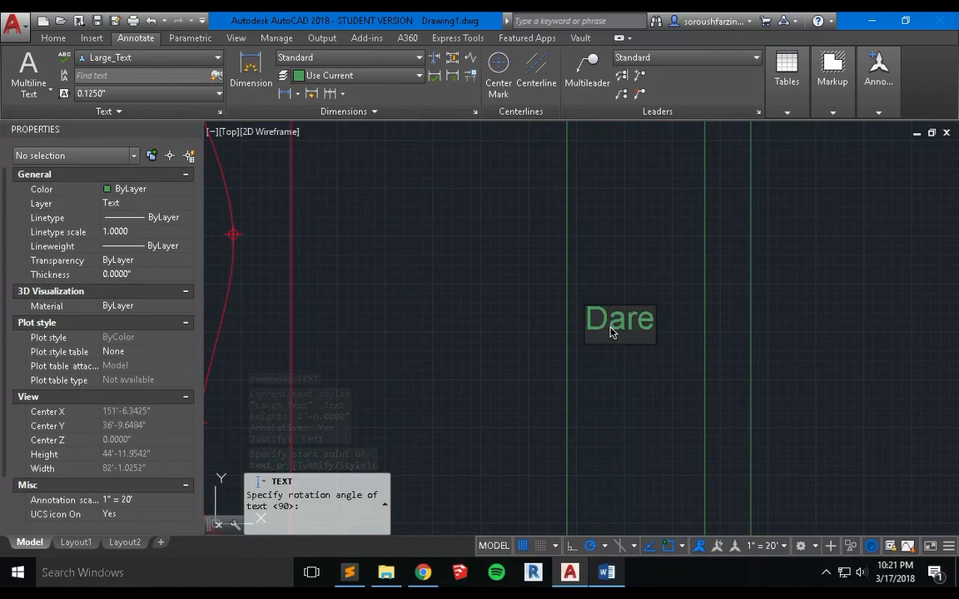
pyautogui.press('BackSpace')
pyautogui.press('BackSpace')
pyautogui.write('te:')
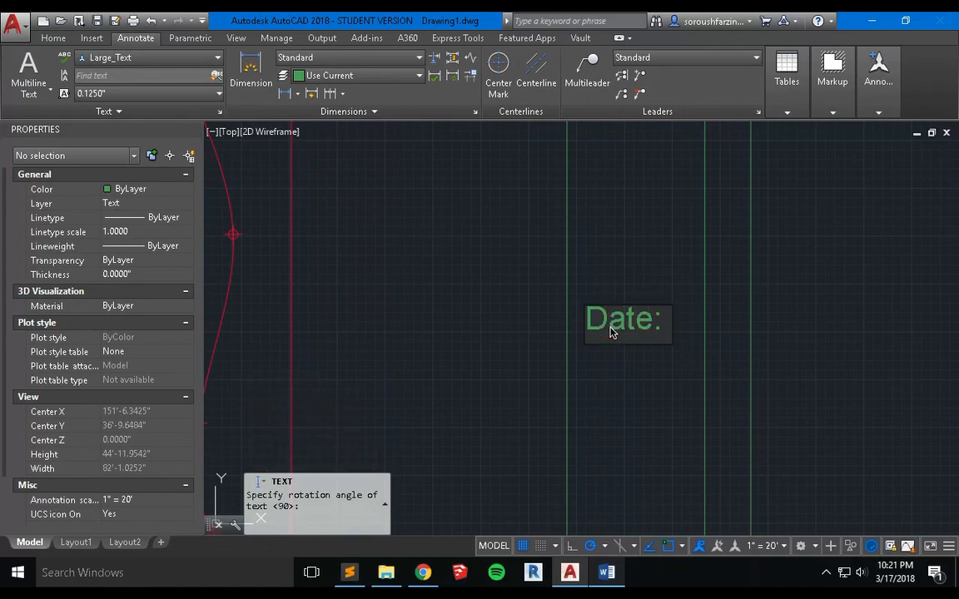
pyautogui.write(' 3/')
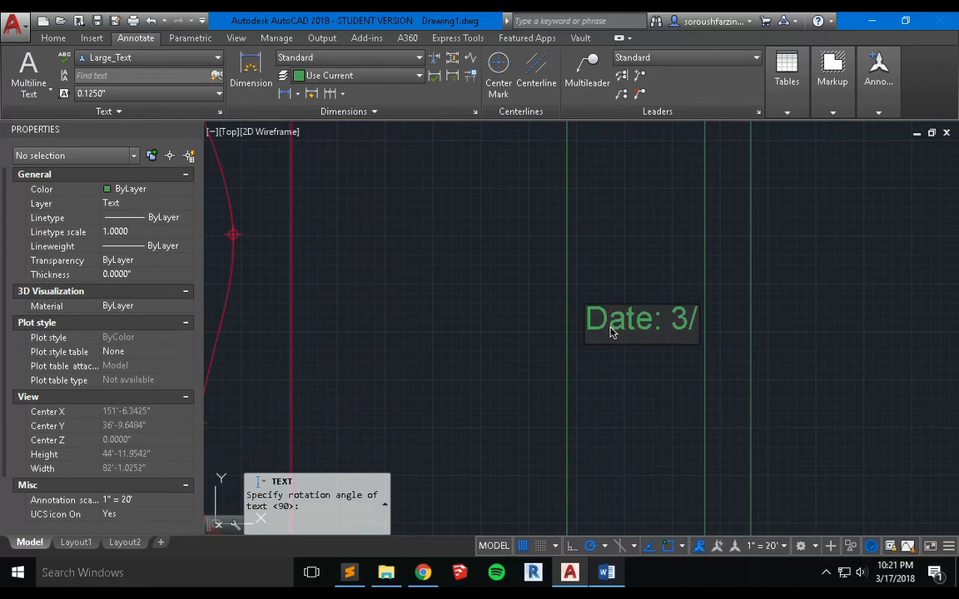
pyautogui.write('17/')
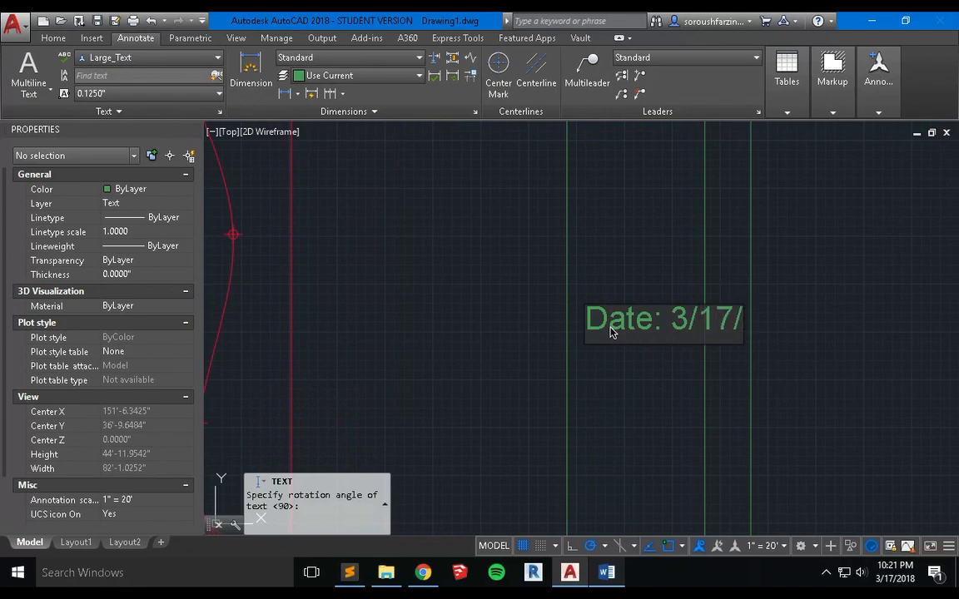
pyautogui.write('2018')
pyautogui.press('Return')
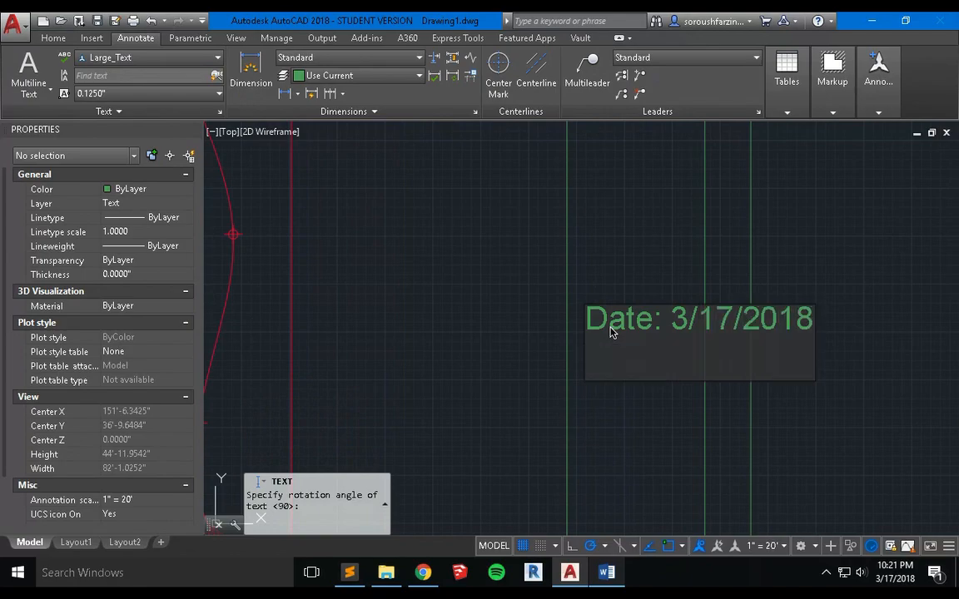
pyautogui.press('Return')
pyautogui.write('m')
pyautogui.press('Return')
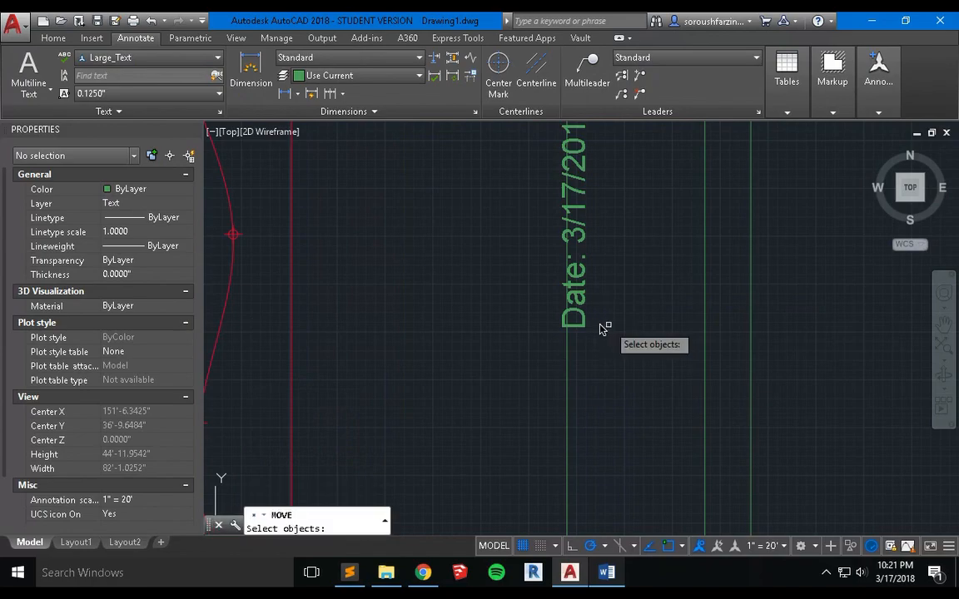
pyautogui.click(576, 319)
pyautogui.press('Return')
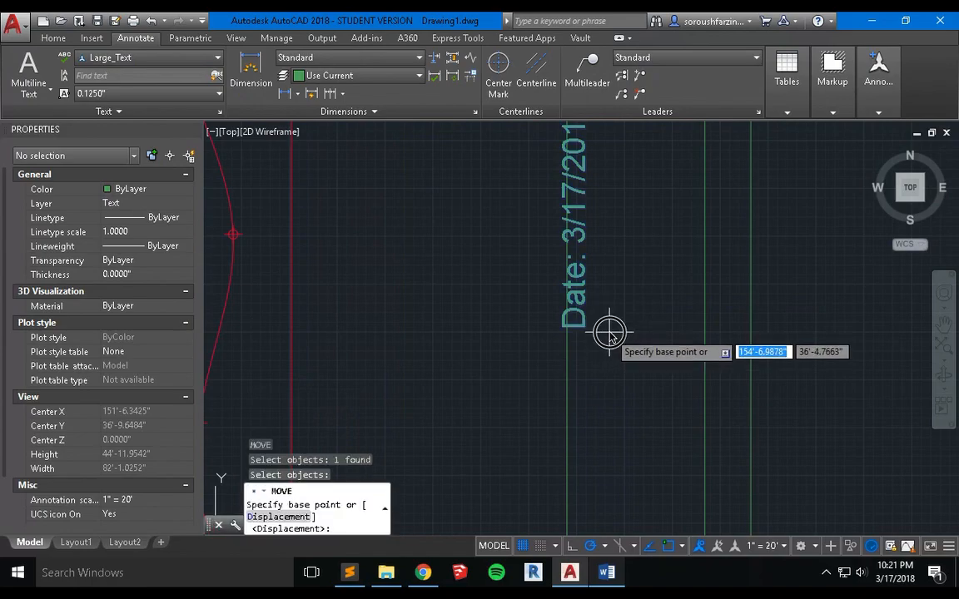
pyautogui.click(620, 329)
pyautogui.press('Escape')
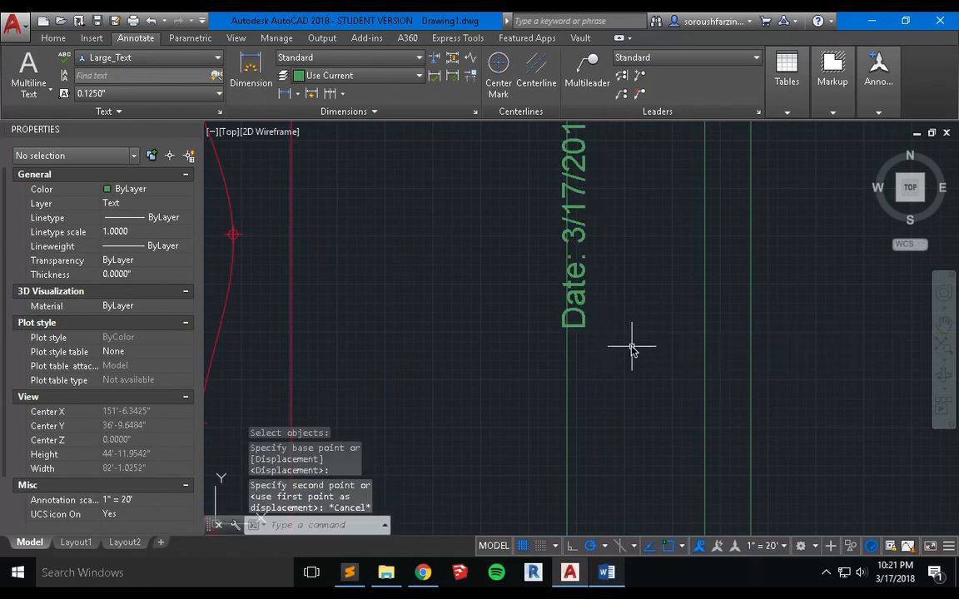
# Move the "Date: 3/17/2018" text horizontally to the right so it clears the title-strip line and sits inside the strip.
pyautogui.scroll(2, 630, 343)
pyautogui.scroll(-6, 629, 354)
pyautogui.moveTo(628, 362)
pyautogui.mouseDown(button='middle')
pyautogui.moveTo(543, 368)
pyautogui.moveTo(548, 355)
pyautogui.mouseUp(button='middle')
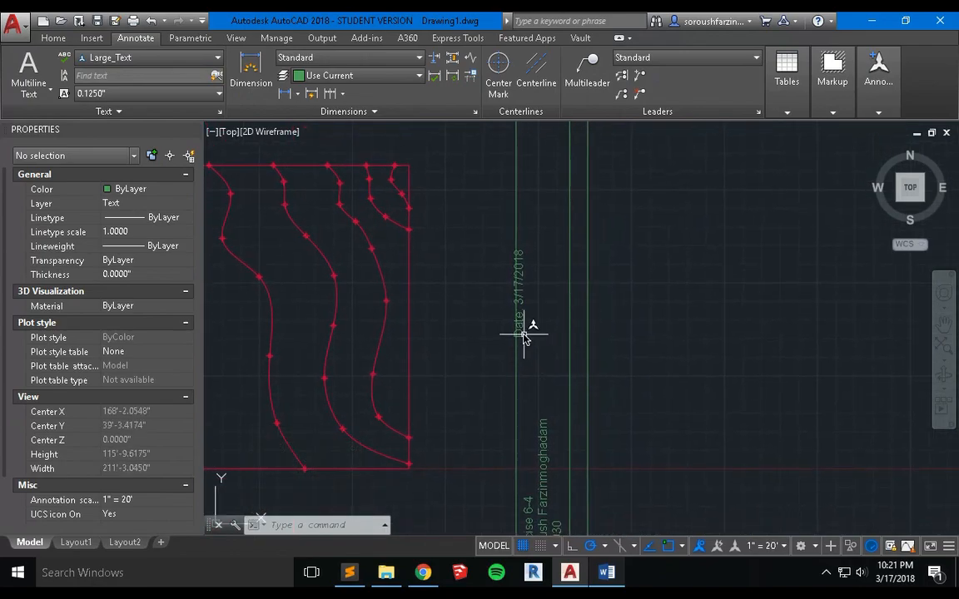
pyautogui.write('m')
pyautogui.press('Return')
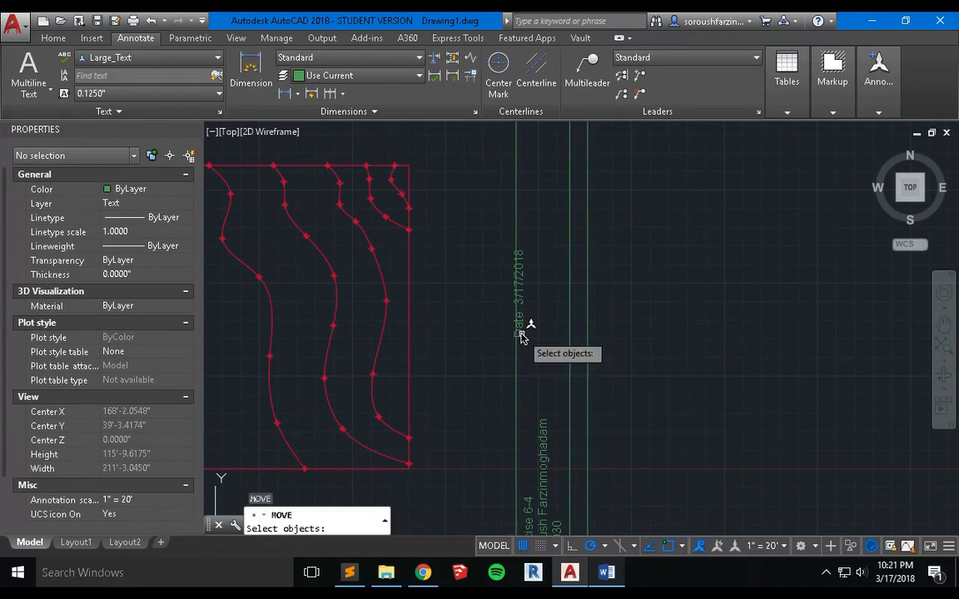
pyautogui.click(524, 335)
pyautogui.scroll(4, 526, 339)
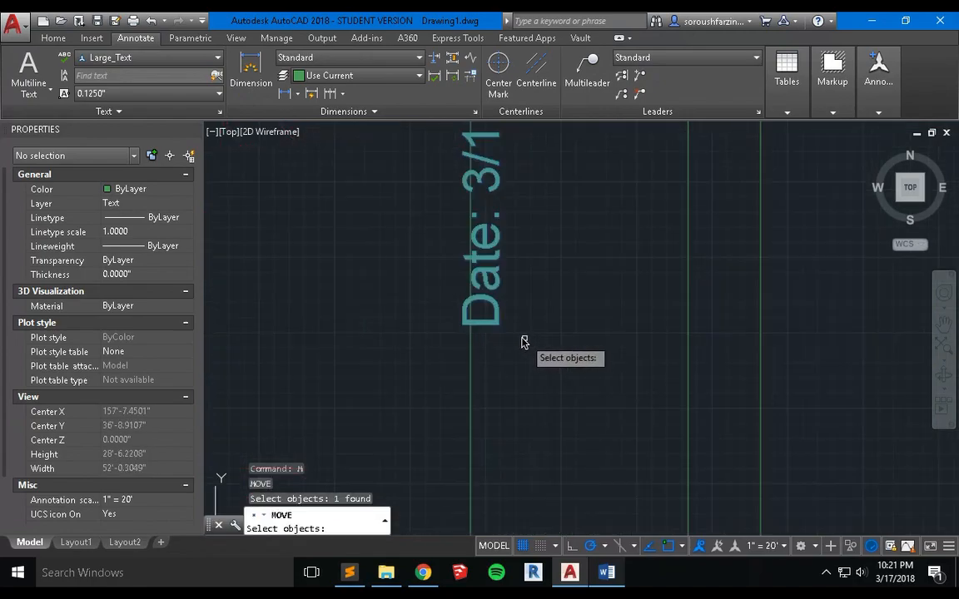
pyautogui.press('Return')
pyautogui.click(499, 341)
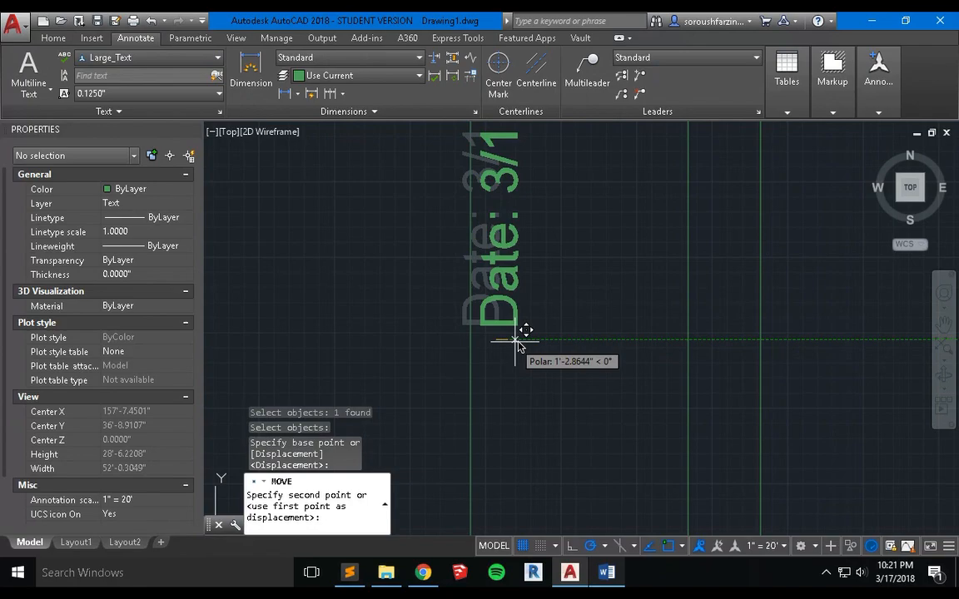
pyautogui.click(523, 342)
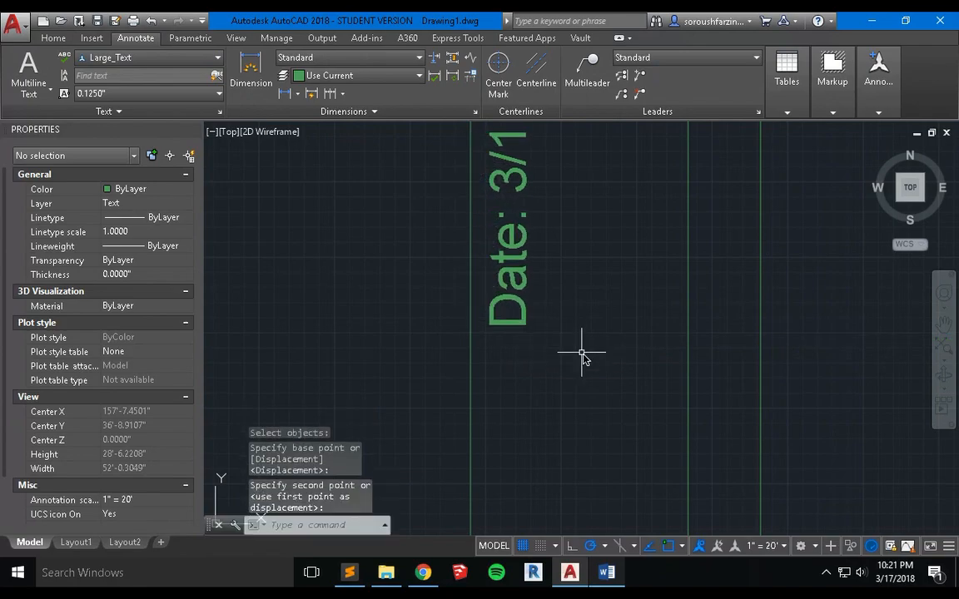
pyautogui.scroll(1, 589, 368)
pyautogui.scroll(-7, 605, 380)
pyautogui.scroll(-4, 633, 375)
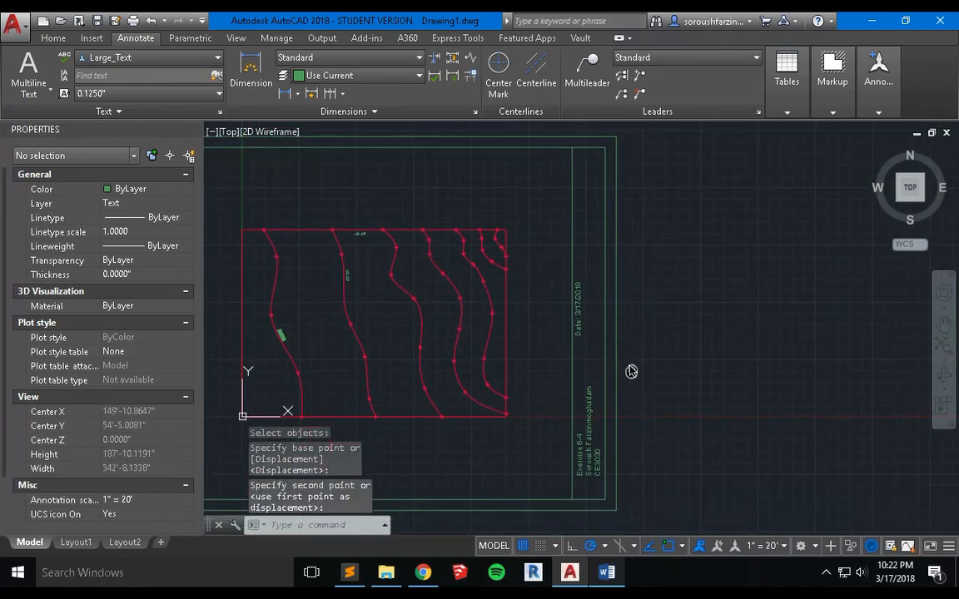
# Put the outer and inner border rectangles and the vertical title-strip line on the Title Block layer.
pyautogui.scroll(1, 706, 360)
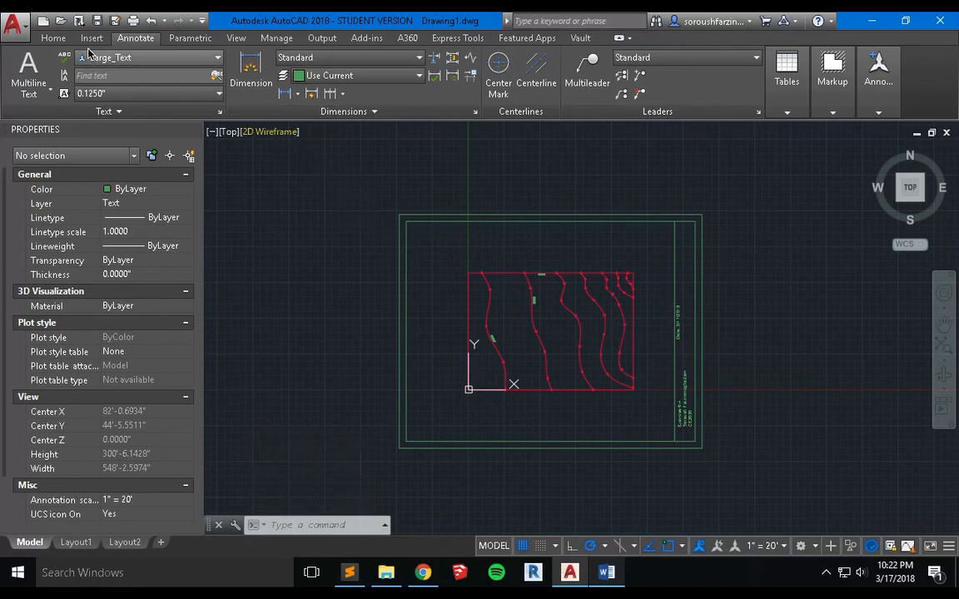
pyautogui.click(54, 37)
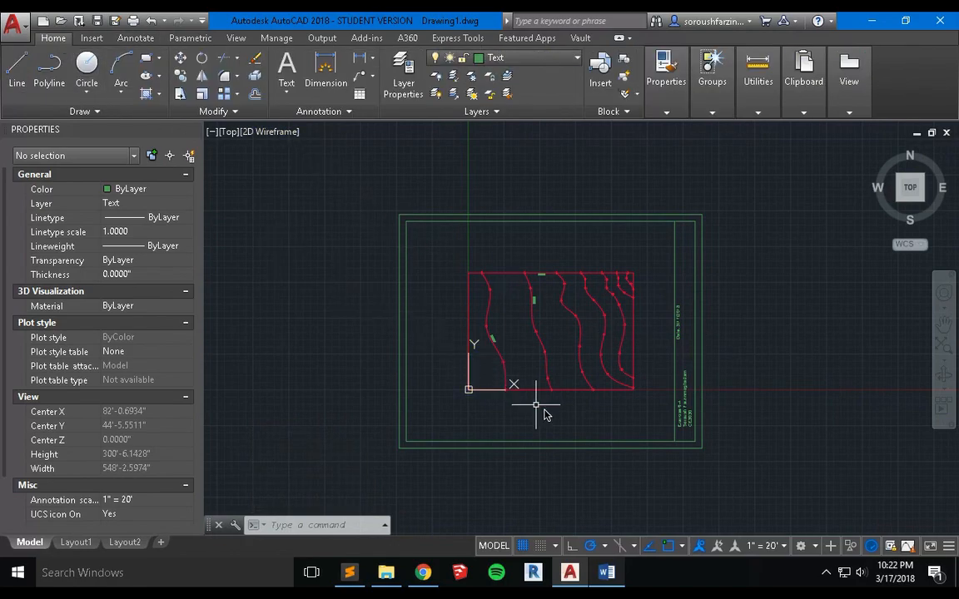
pyautogui.click(737, 200)
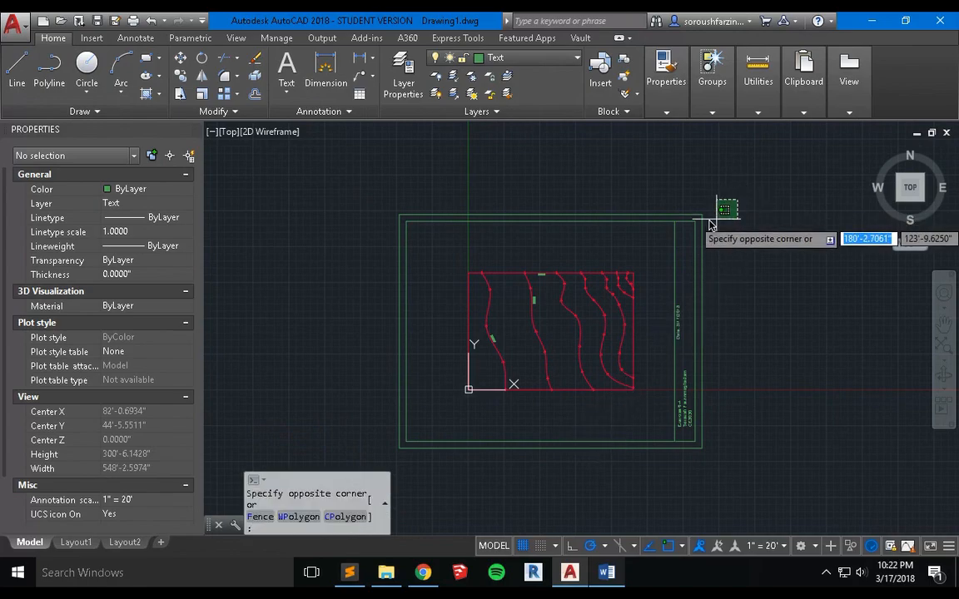
pyautogui.click(639, 245)
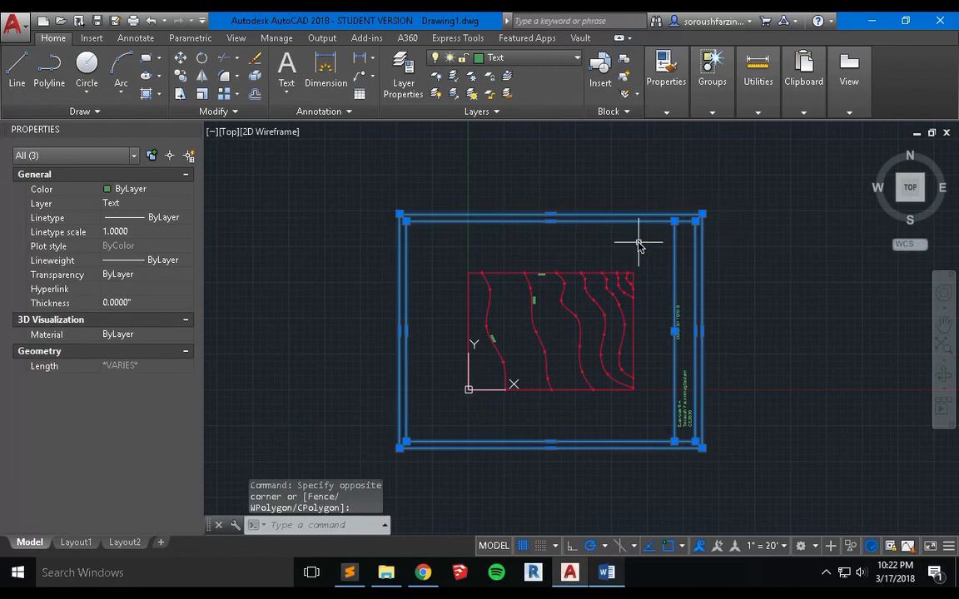
pyautogui.click(766, 184)
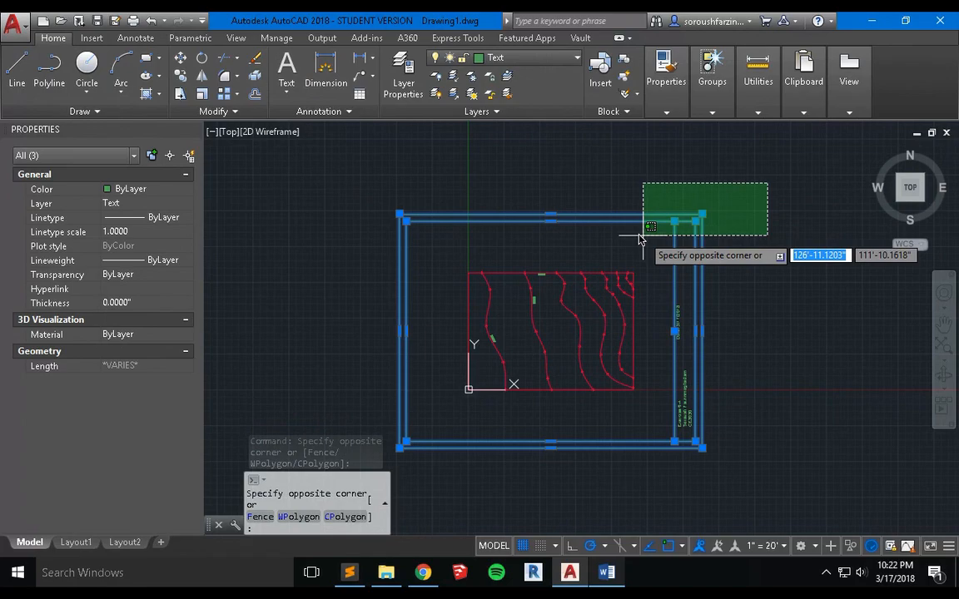
pyautogui.click(638, 238)
pyautogui.click(541, 58)
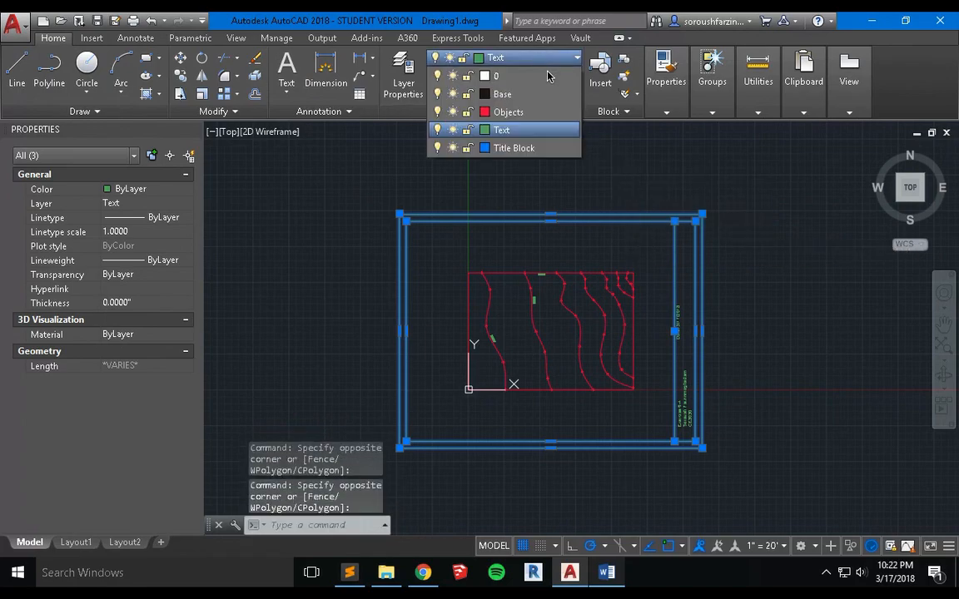
pyautogui.click(551, 149)
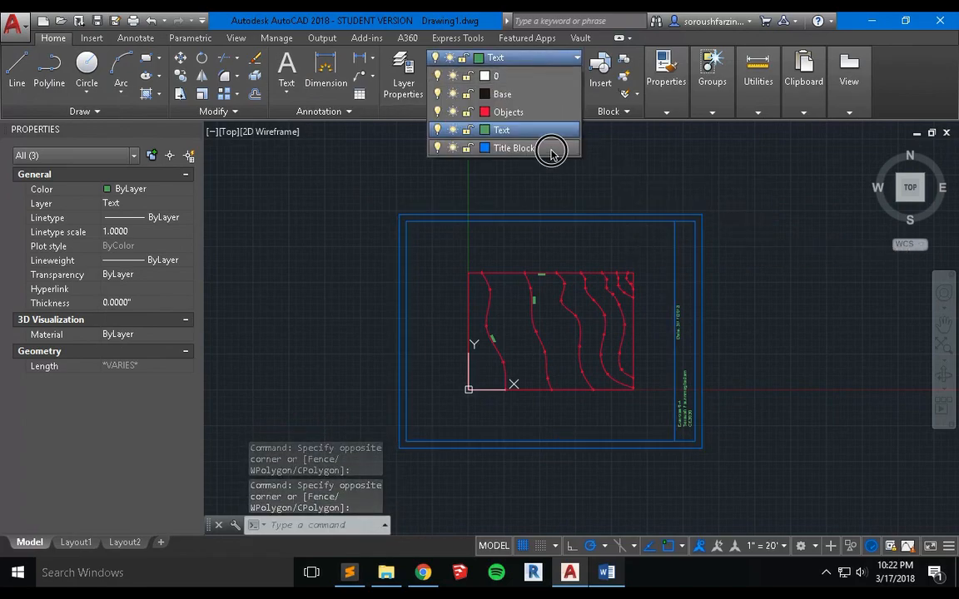
pyautogui.press('Escape')
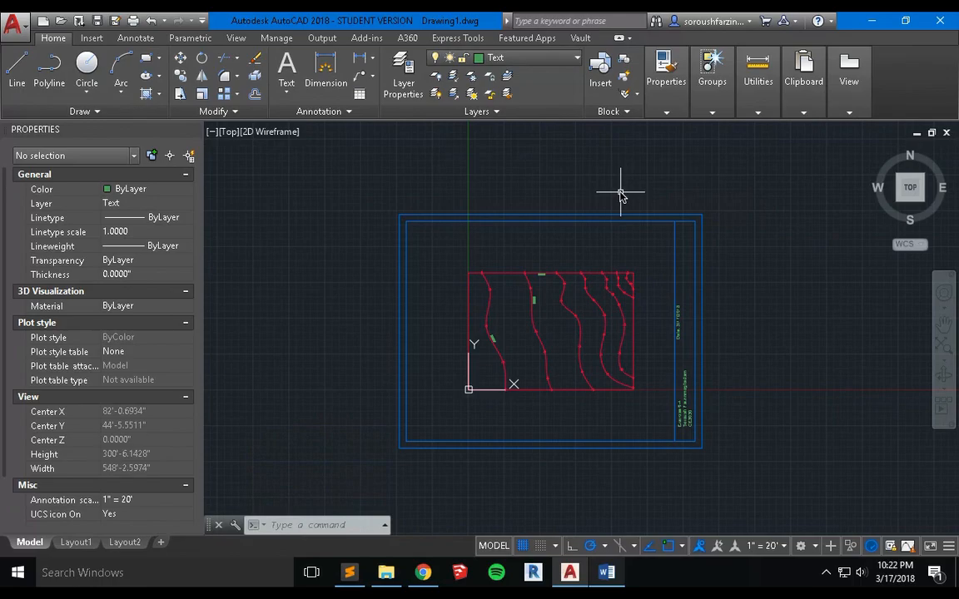
# Switch to the 6.4.pdf handout to check the Exercise 6-4 instructions.
pyautogui.hotkey('ctrl', 'Left')
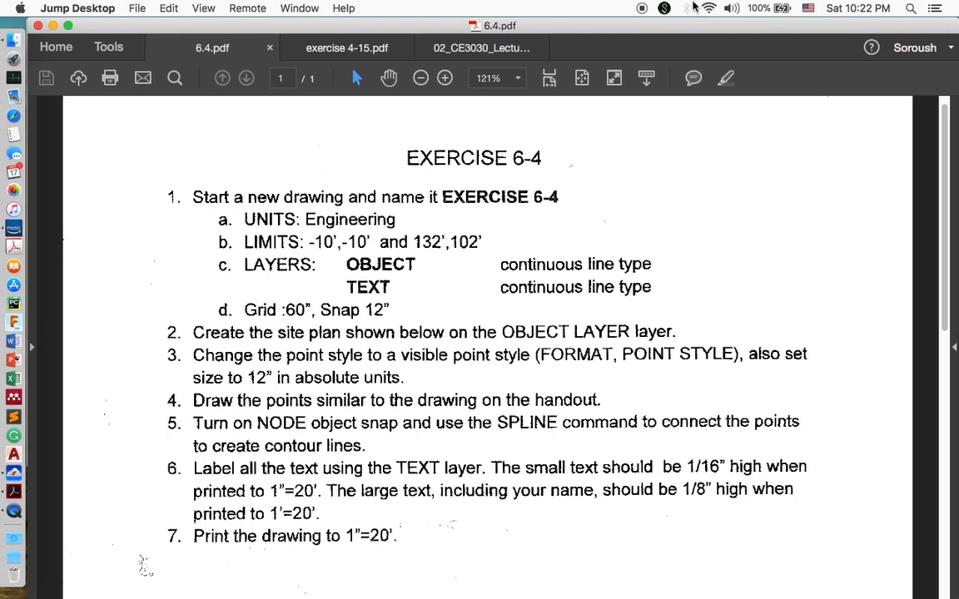